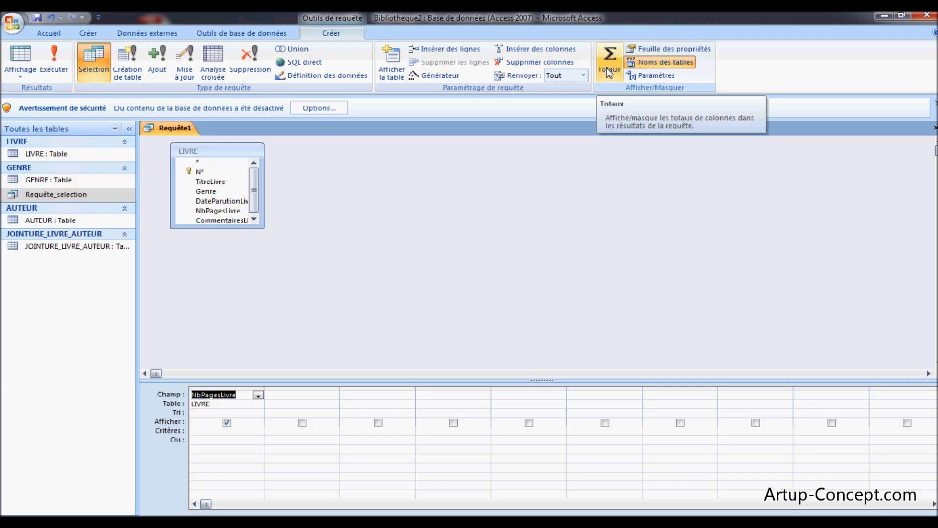
Show the totals row in the query grid and set the NbPagesLivre operation to Somme
left_click(607, 69)
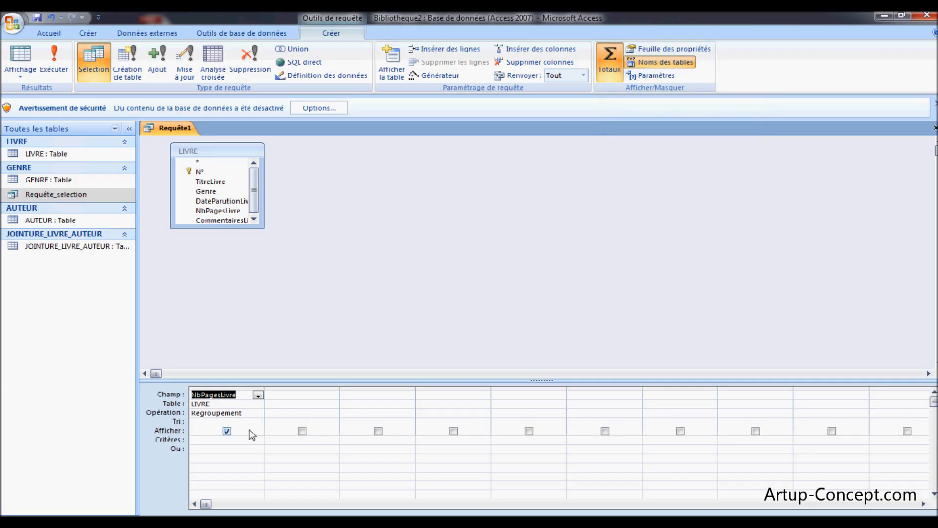
left_click(249, 414)
left_click(258, 414)
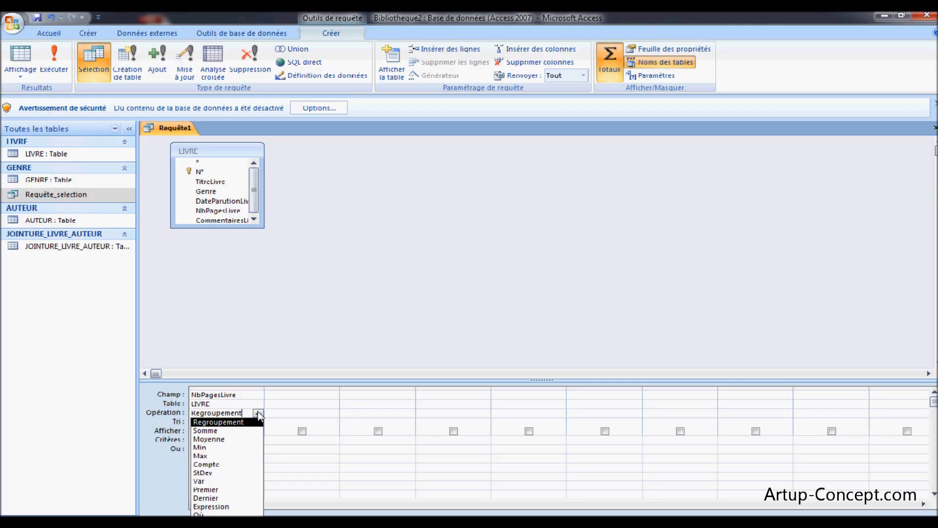
left_click(218, 432)
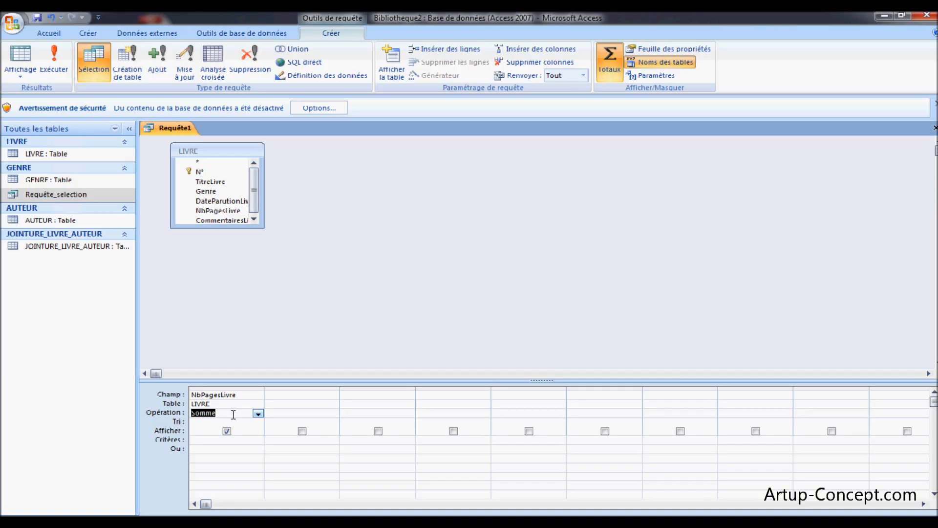
Give the NbPagesLivre column the alias TOTAL, run the query, and return to design view
left_click(190, 394)
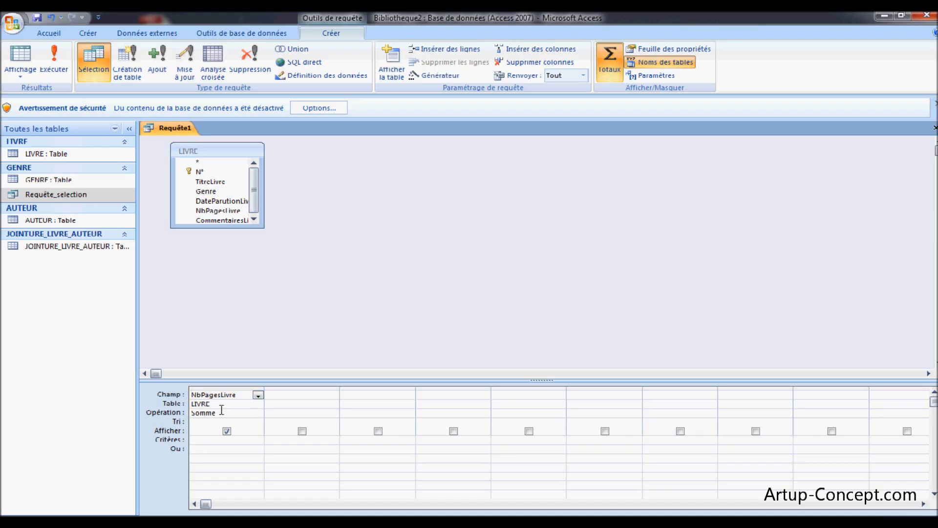
type("TOTAL:")
key("Tab")
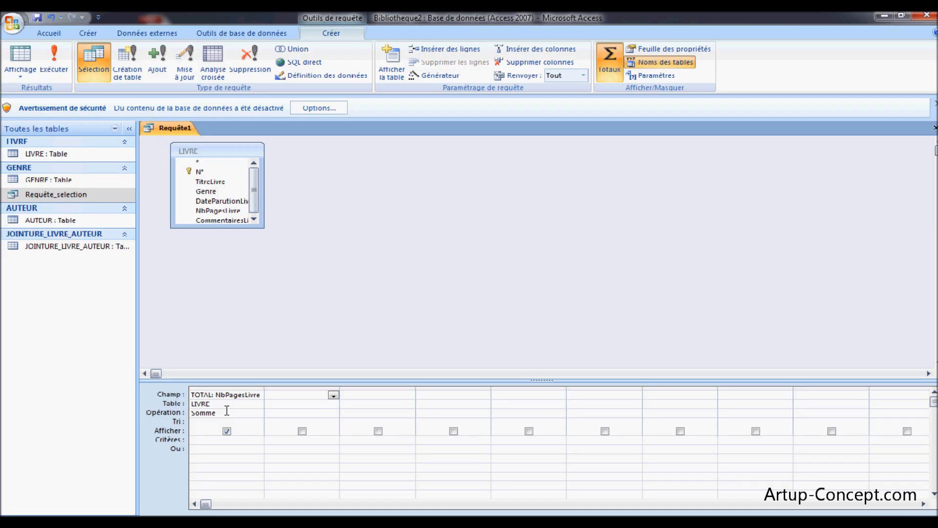
left_click(49, 67)
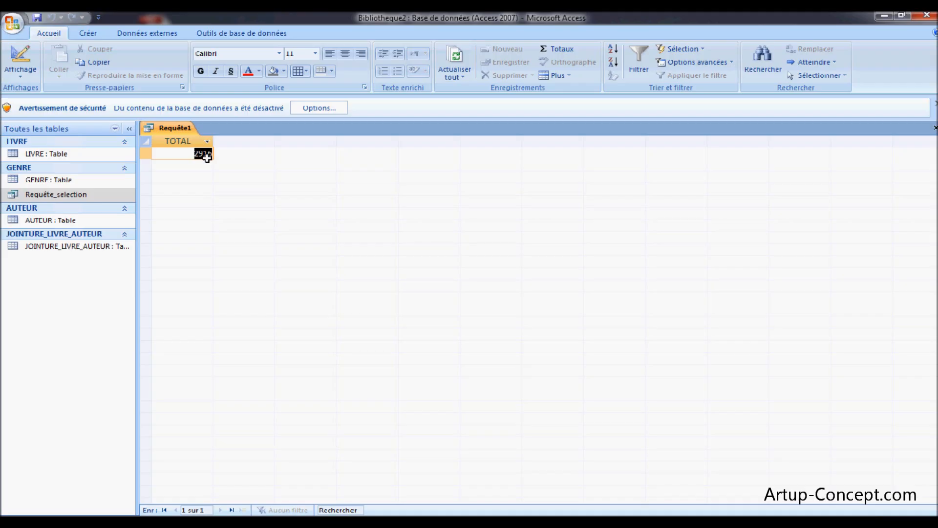
left_click(19, 55)
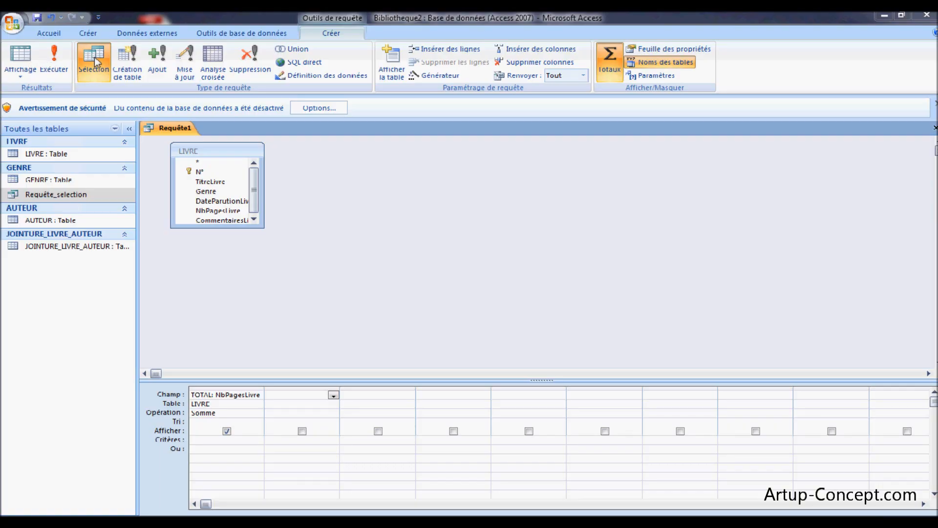
Save the query as CALCUL1 and close it
left_click(37, 17)
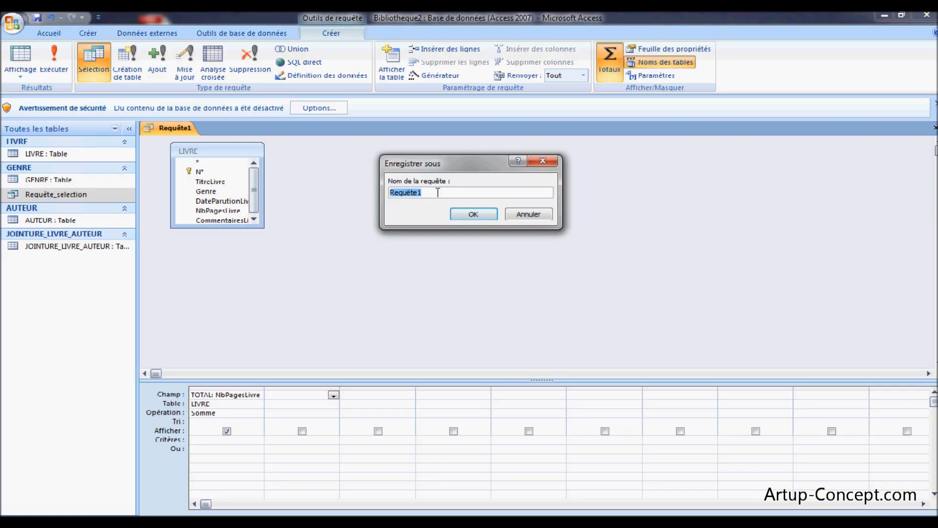
type("CALCUL1")
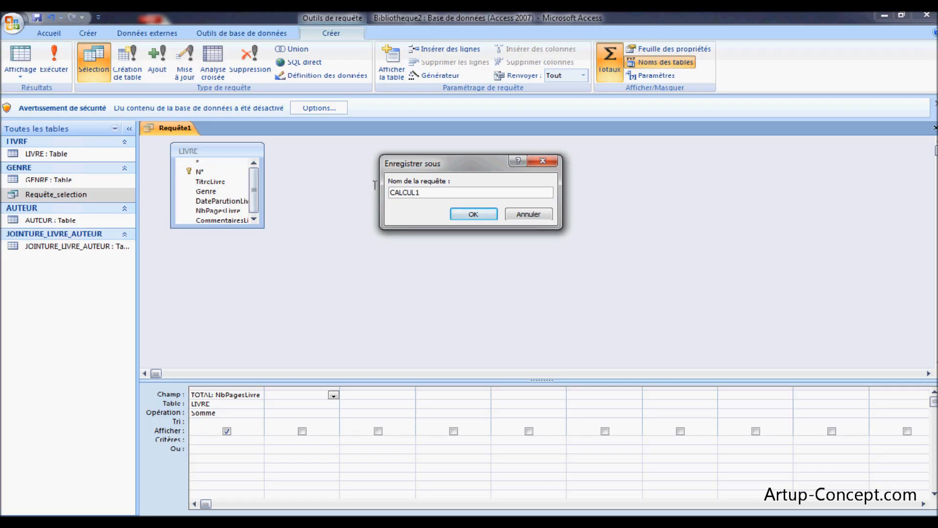
left_click(473, 214)
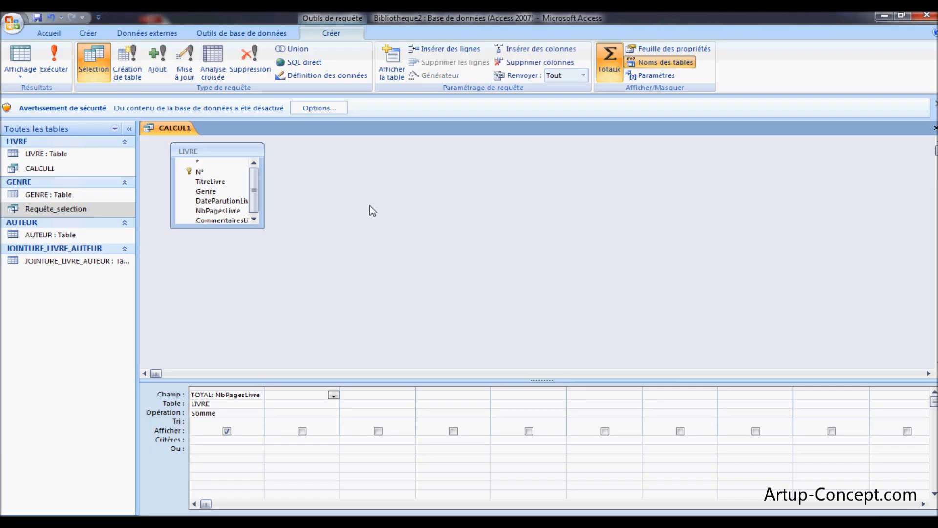
right_click(177, 128)
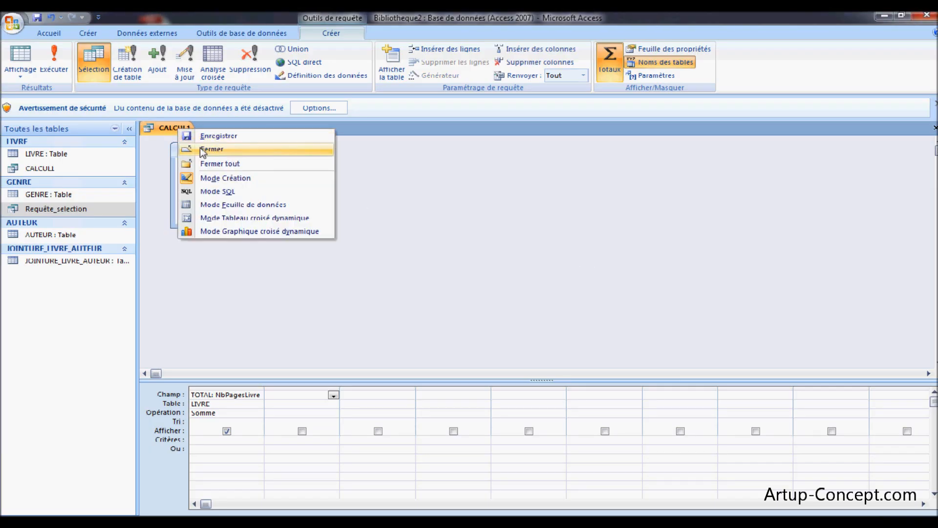
left_click(201, 147)
Create a new query in design view based on the LIVRE table
left_click(88, 32)
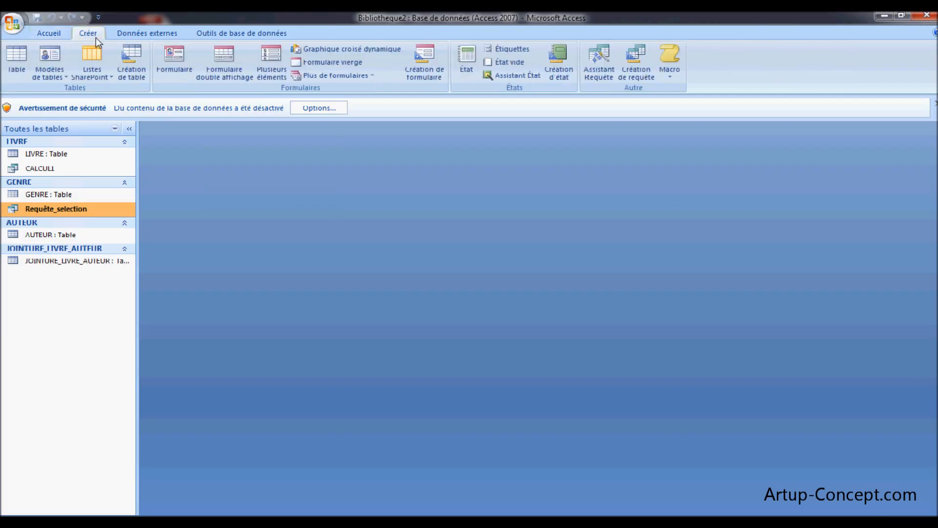
left_click(635, 61)
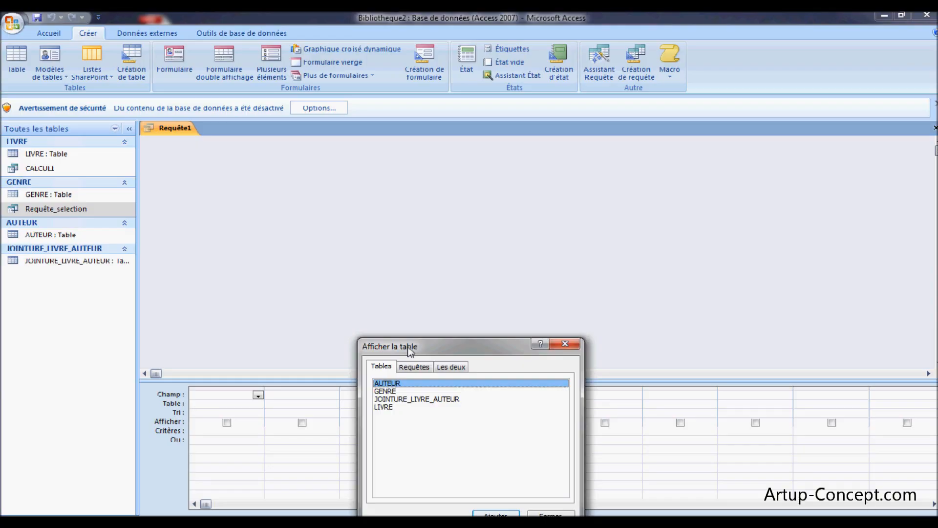
left_click_drag(410, 350, 375, 242)
double_click(358, 300)
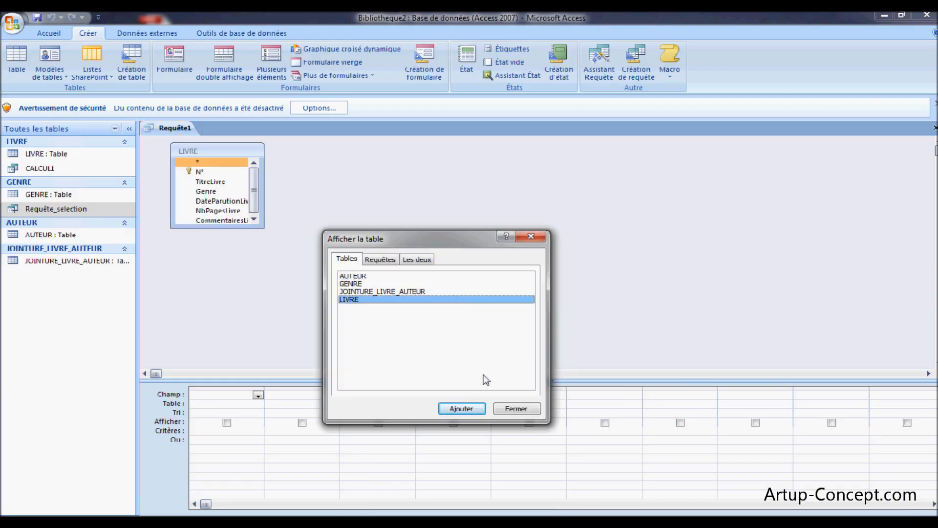
left_click(506, 410)
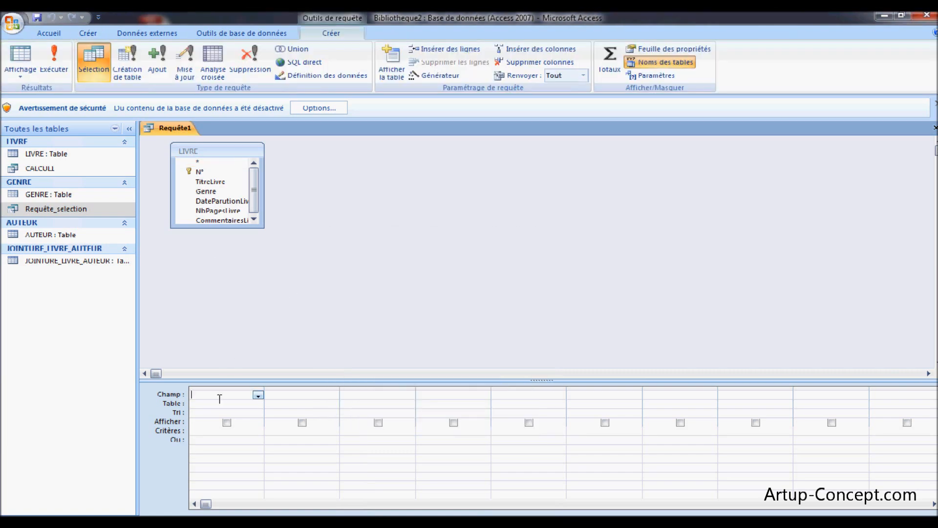
Add the Genre and N° fields of LIVRE to the query grid
left_click(238, 191)
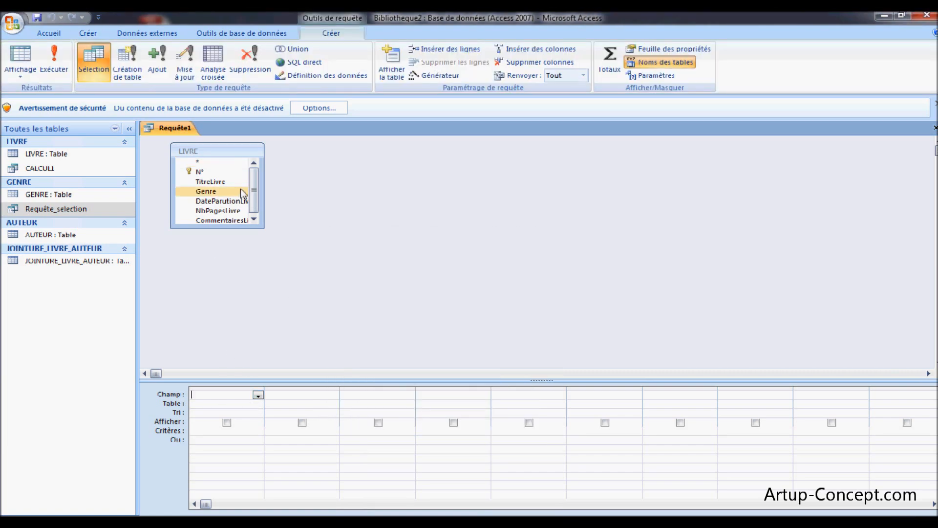
double_click(218, 193)
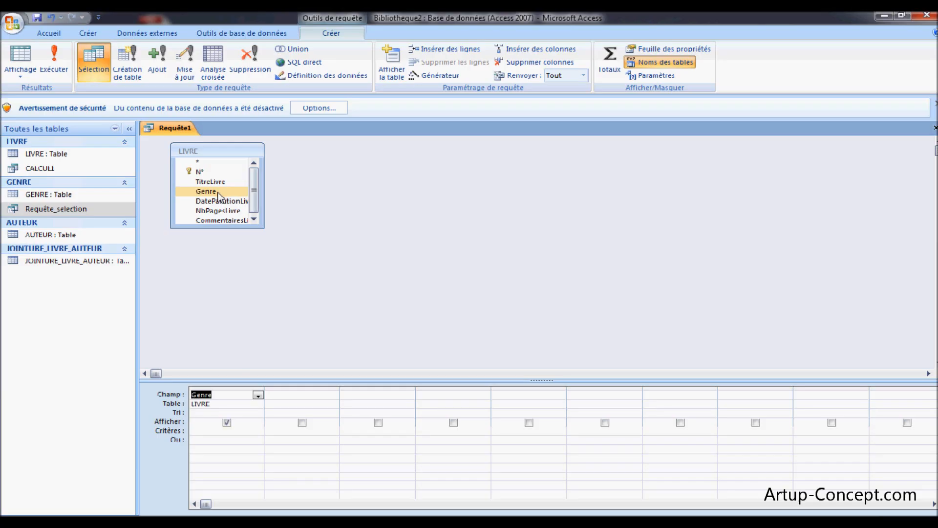
double_click(200, 171)
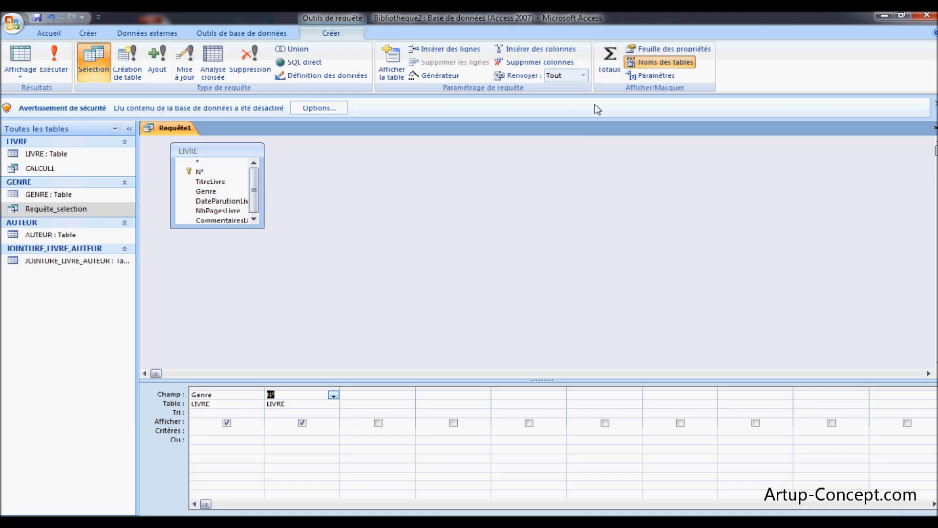
Show the totals row and set the N° field's operation to Compte, keeping Genre on Regroupement
left_click(609, 61)
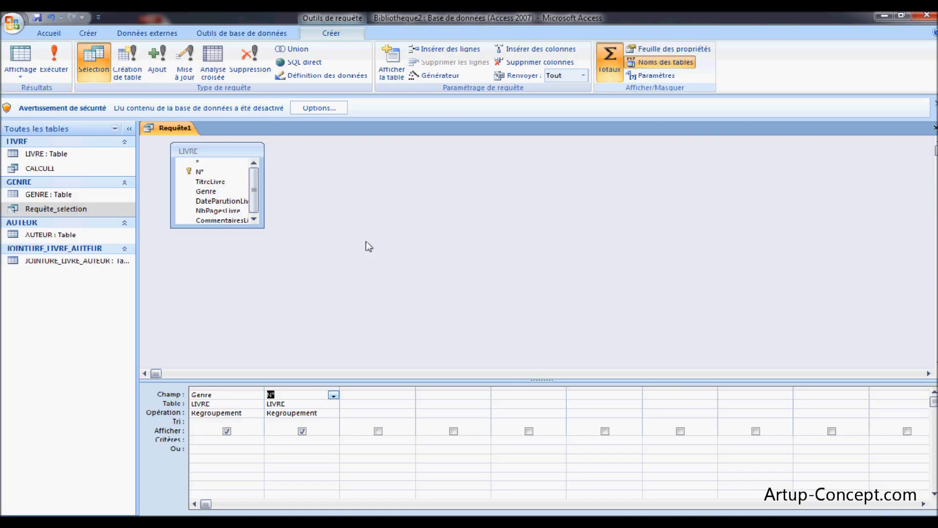
left_click(292, 413)
left_click(333, 414)
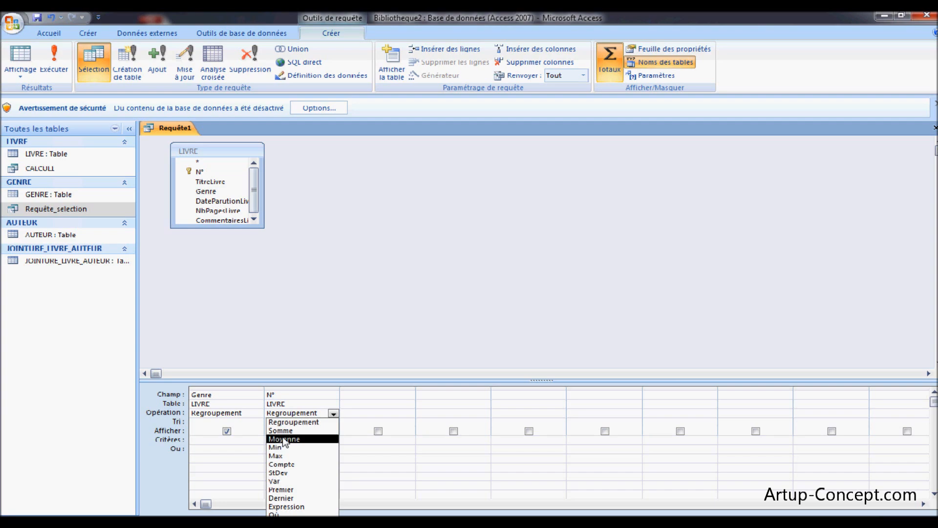
left_click(282, 465)
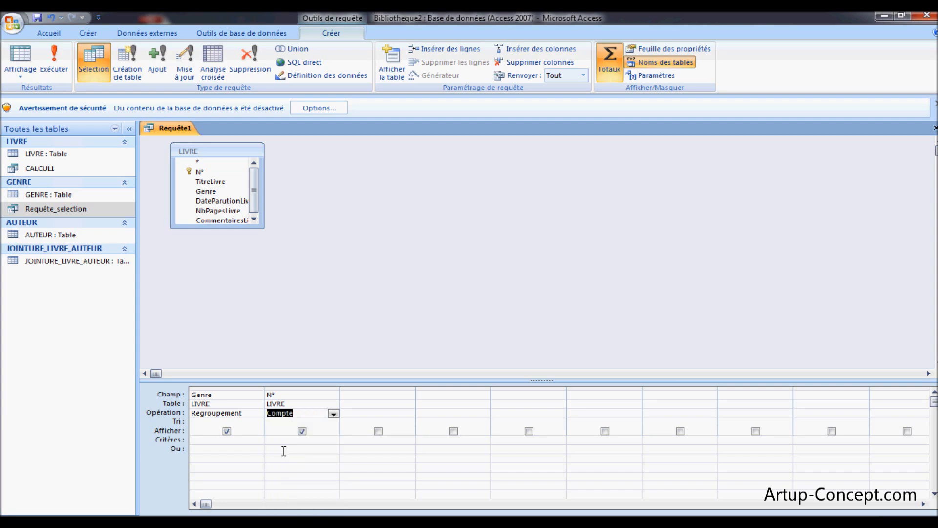
Give the N° column the alias Nombre and run the query to check the count per genre
left_click(268, 396)
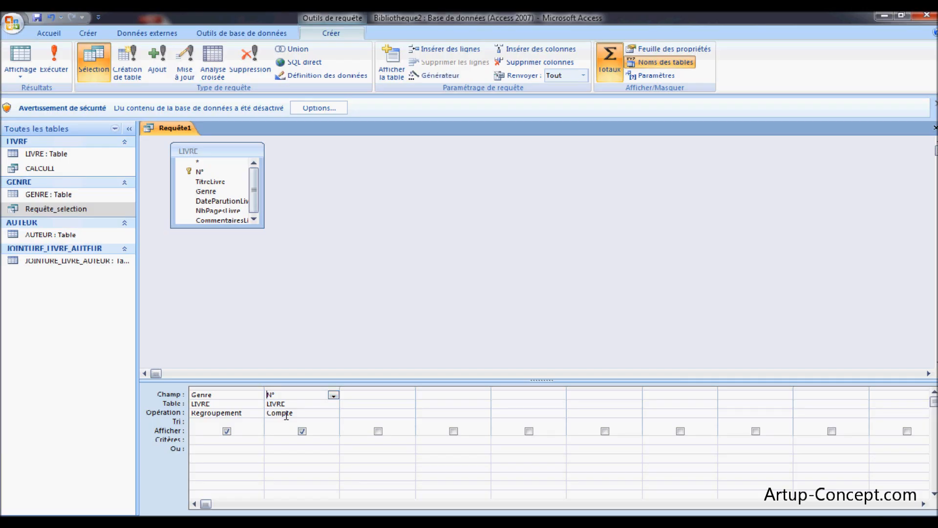
type("Nombre")
type(":")
key("Tab")
left_click(54, 64)
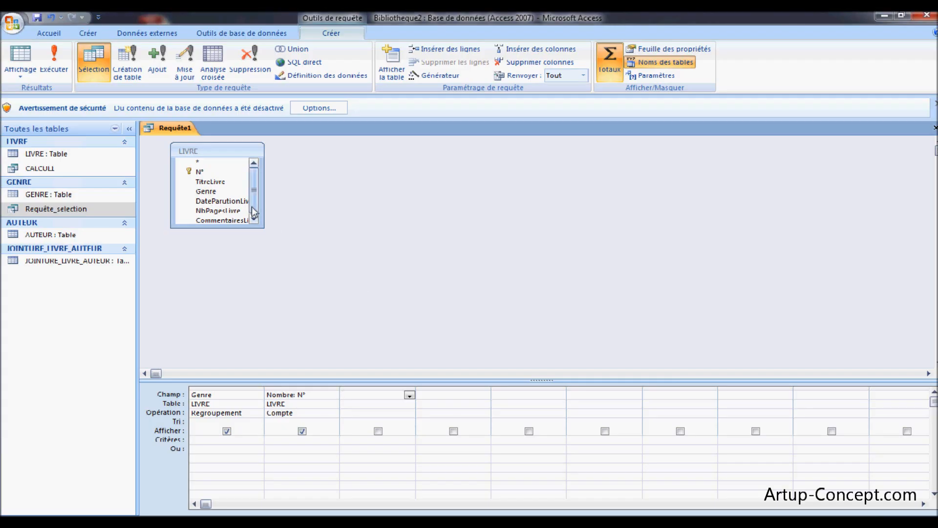
Add NbPagesLivre as the third field of the query and set its operation to Somme
left_click(220, 212)
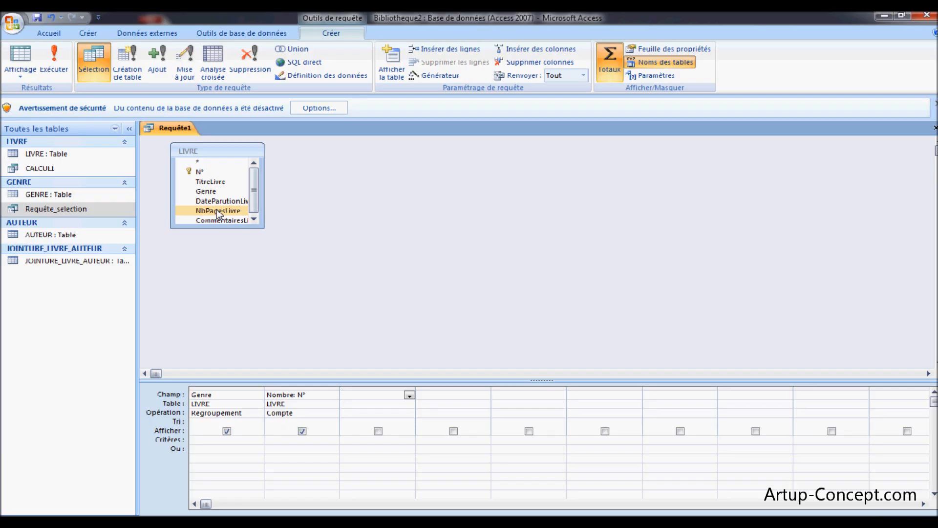
double_click(218, 213)
left_click(410, 395)
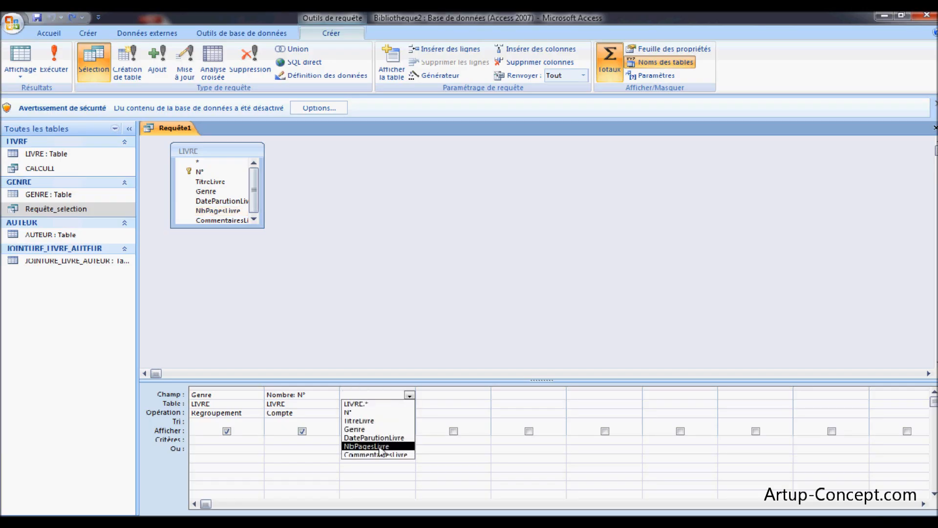
left_click(380, 445)
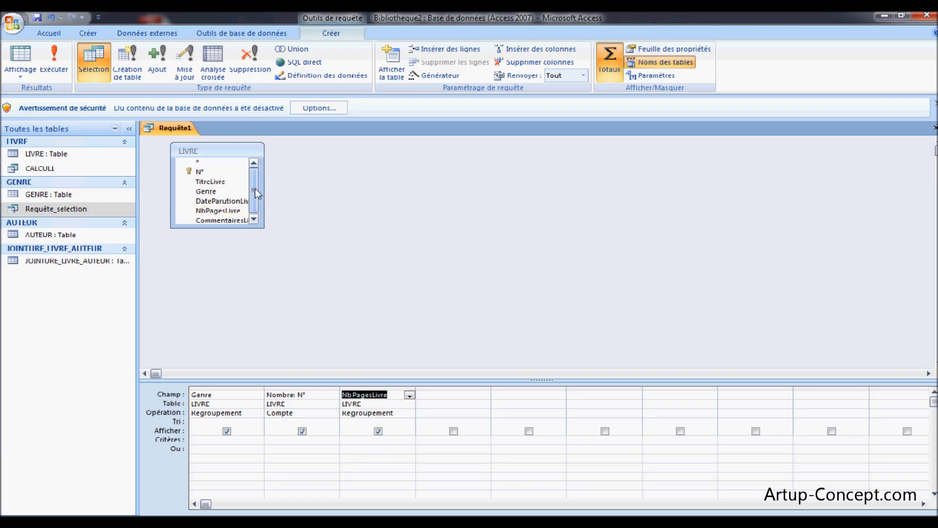
left_click(410, 414)
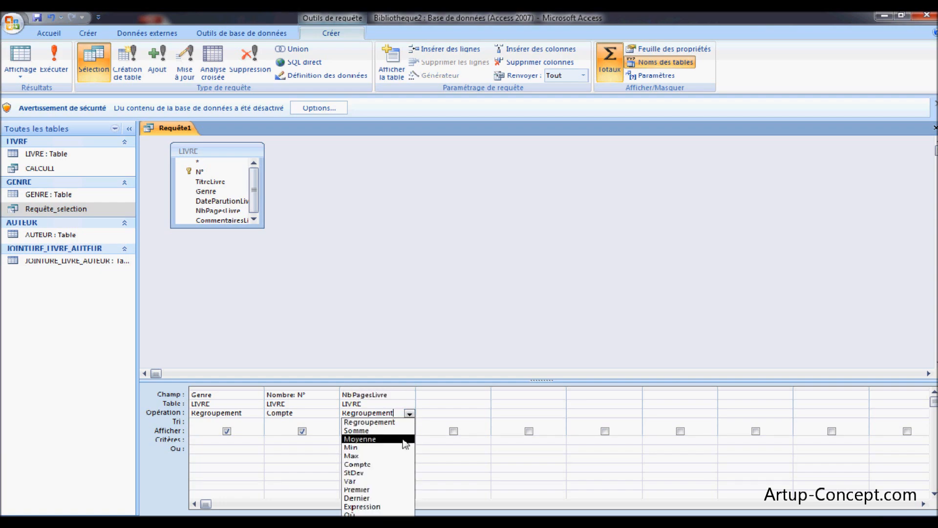
left_click(367, 430)
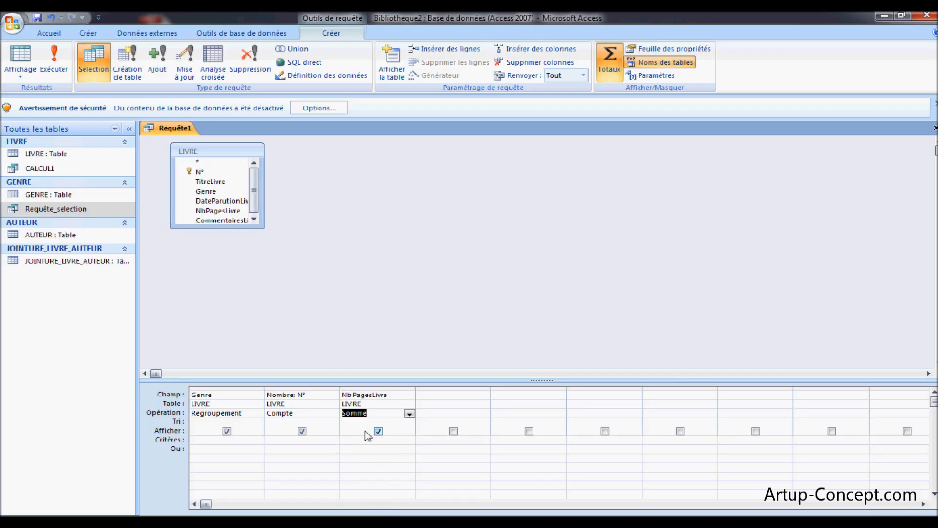
Label the third column TOTAL, run the query to view the pages per genre, and return to design view
left_click(342, 395)
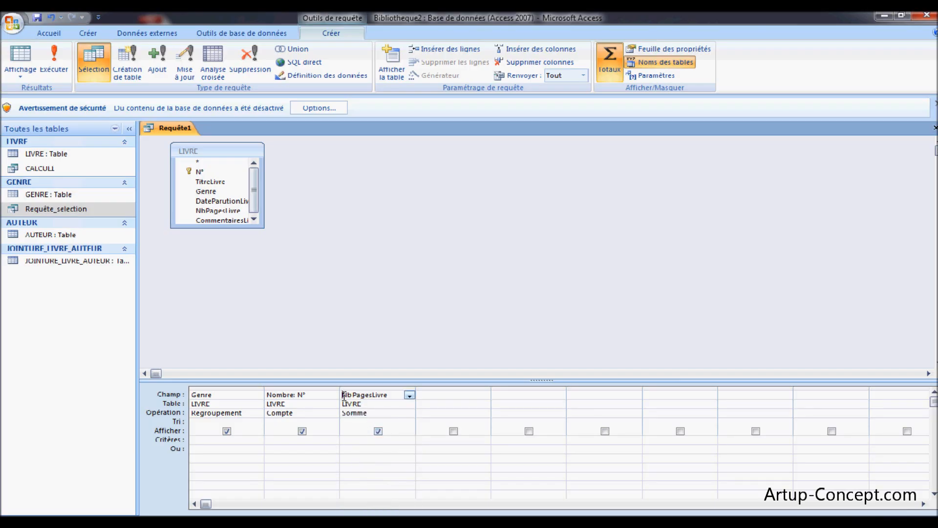
type("TOTAL:")
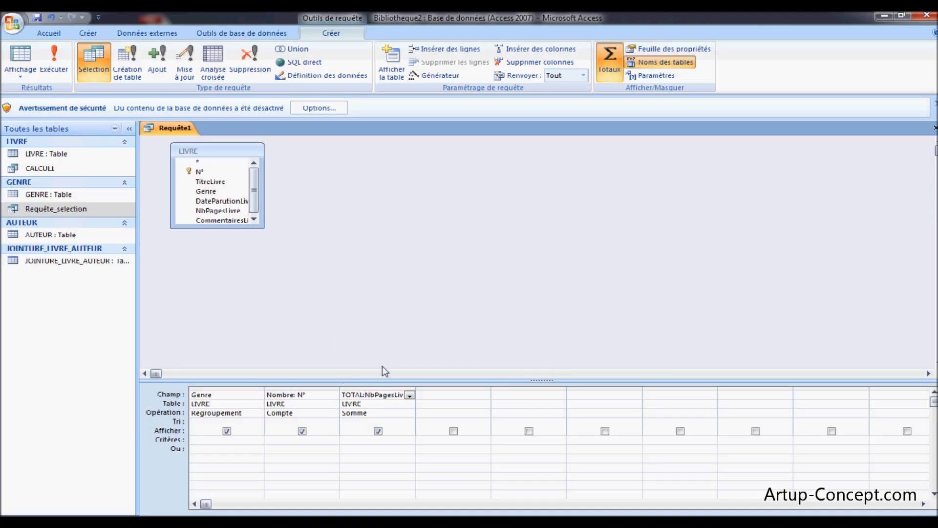
key("Tab")
left_click(54, 61)
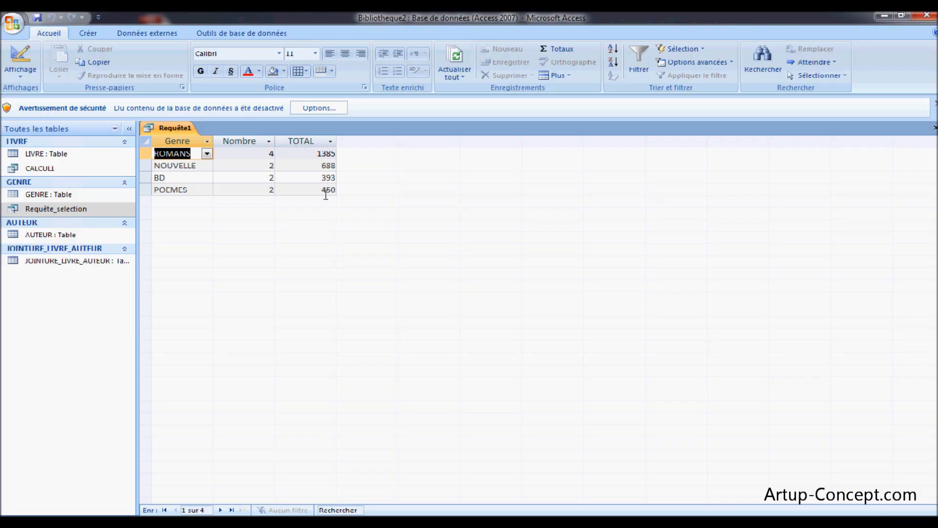
left_click(21, 57)
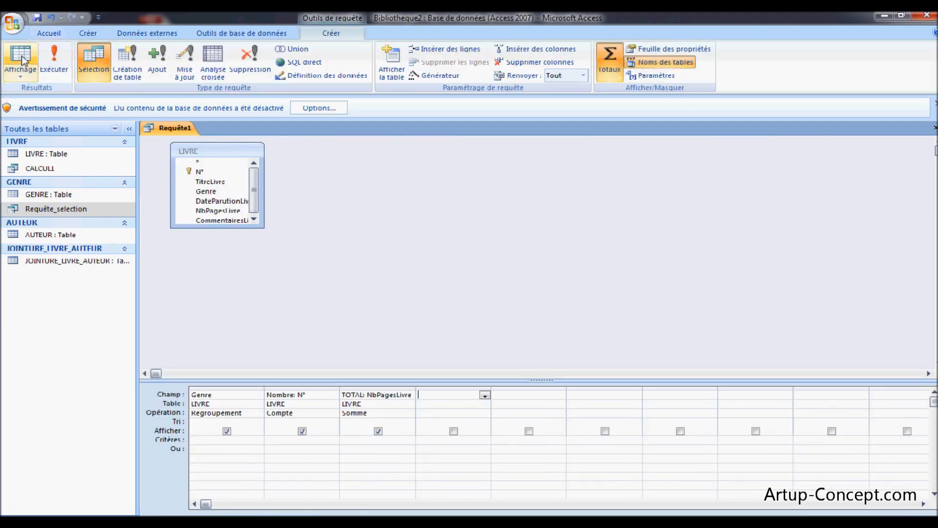
Save the grouped query under the name CALCUL2
left_click(35, 18)
type("C")
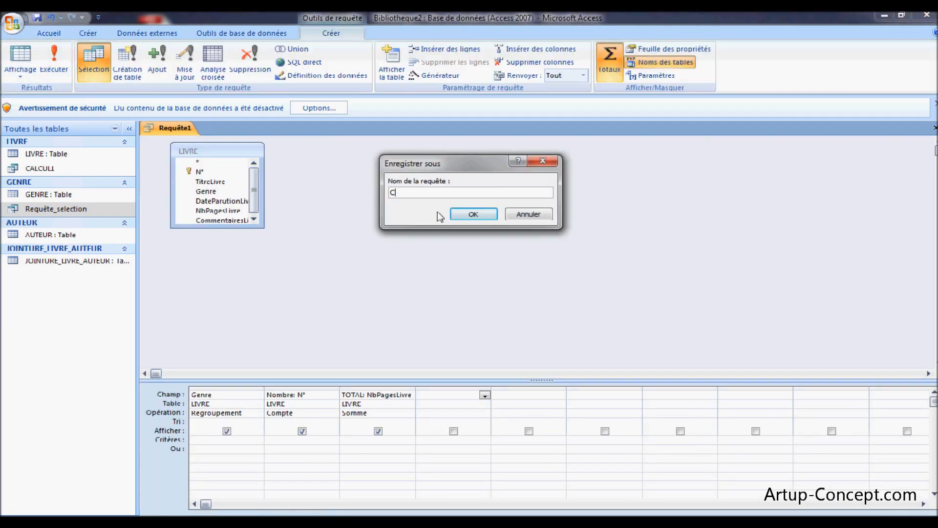
type("ALCUL2")
left_click(472, 214)
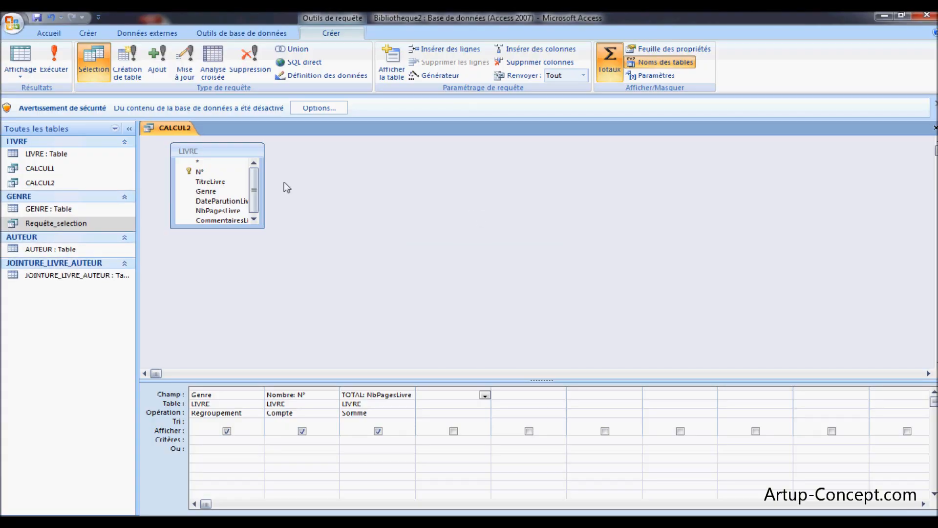